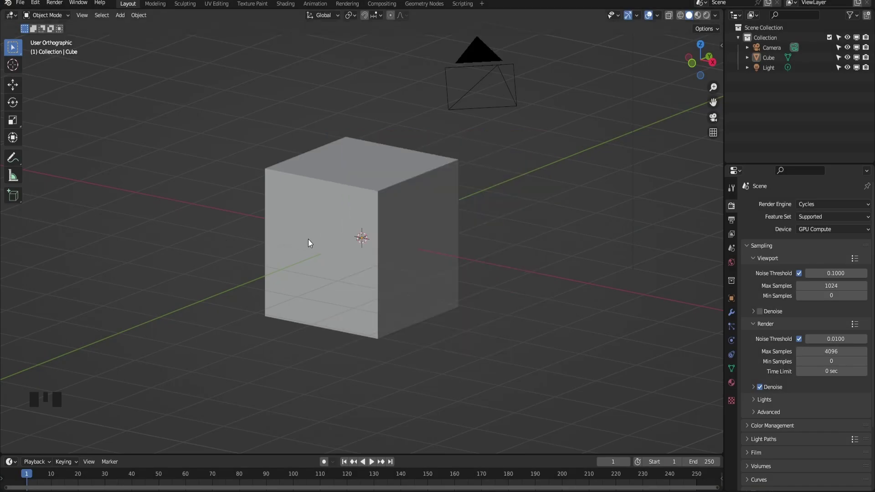
Delete the default cube and add a flat mesh plane in its place
click(311, 242)
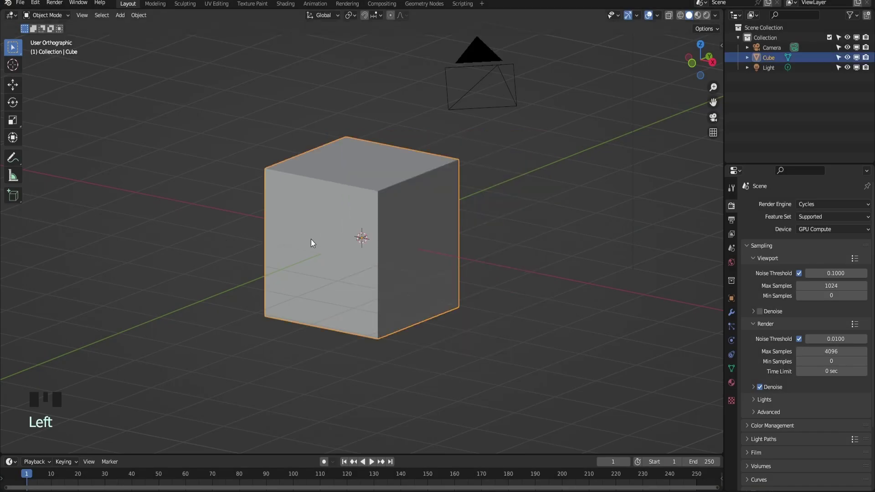
key(Delete)
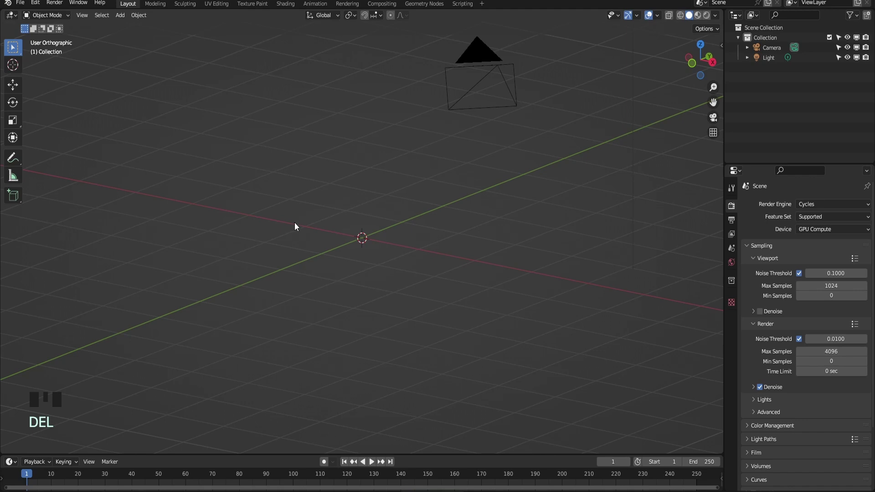
click(120, 15)
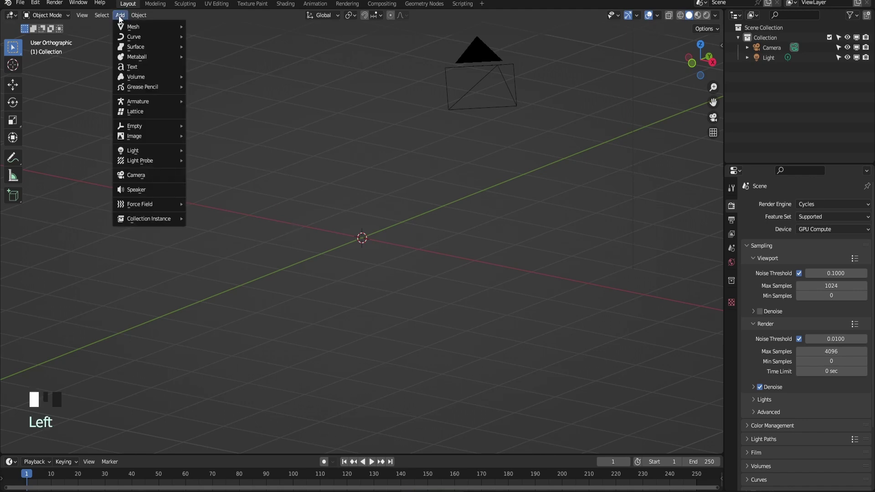
mouse_move(137, 26)
click(217, 31)
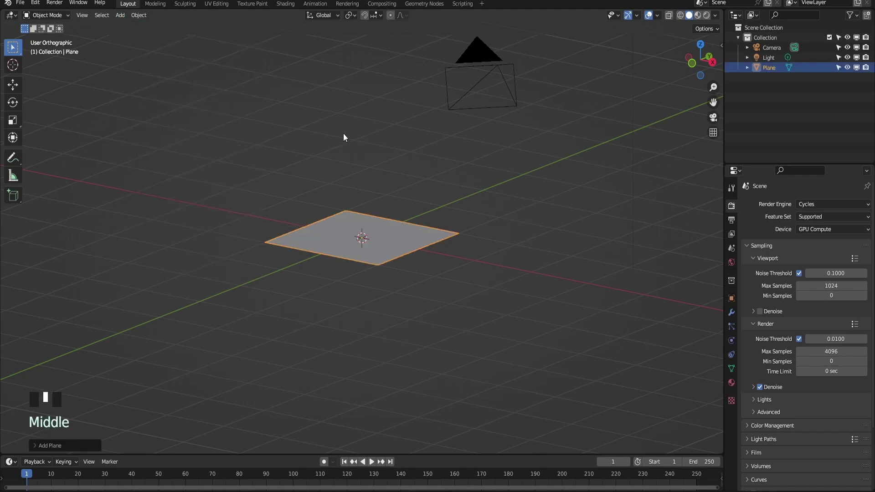
middle_drag(343, 133, 410, 191)
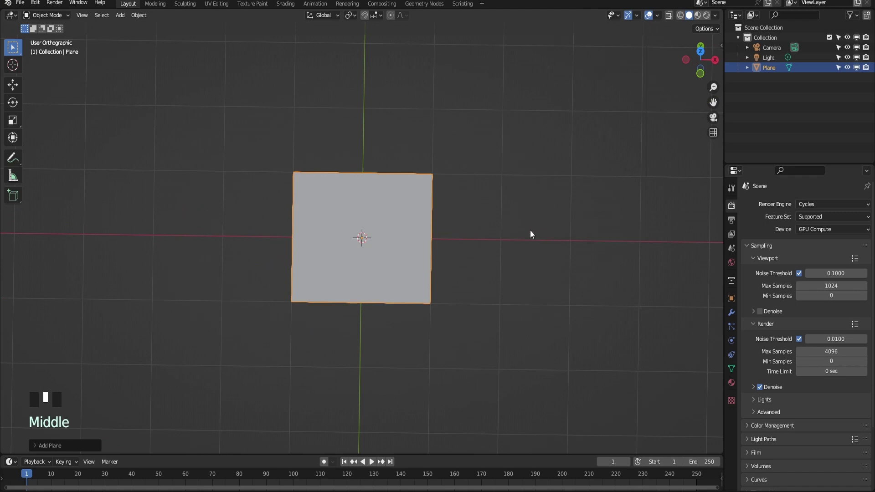
In Edit Mode, subdivide the plane with 100 cuts
key(Tab)
right_drag(498, 178, 480, 189)
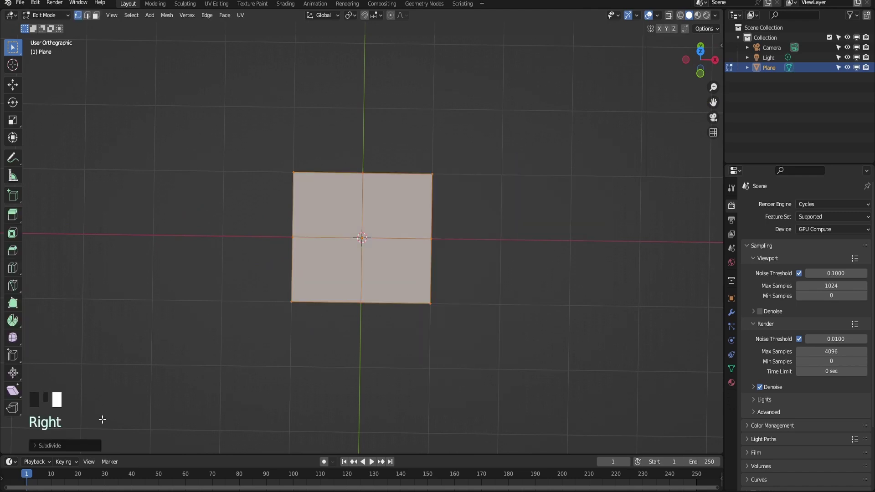
click(45, 446)
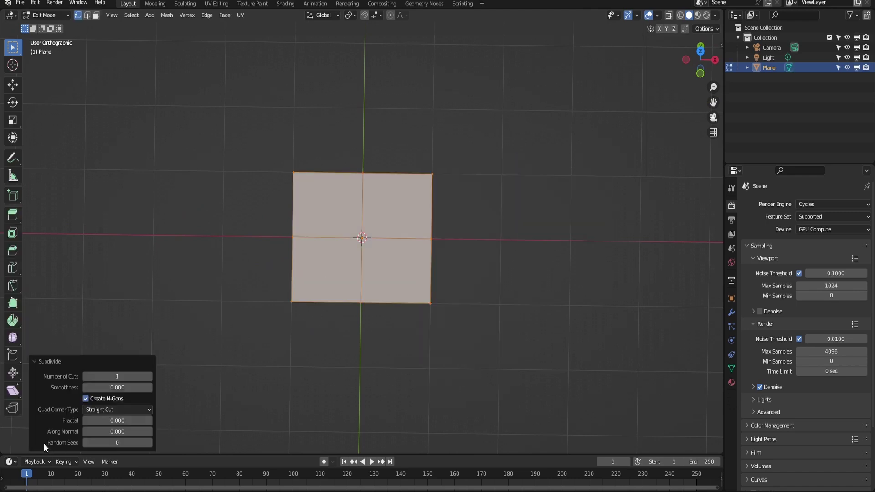
click(117, 376)
text(100)
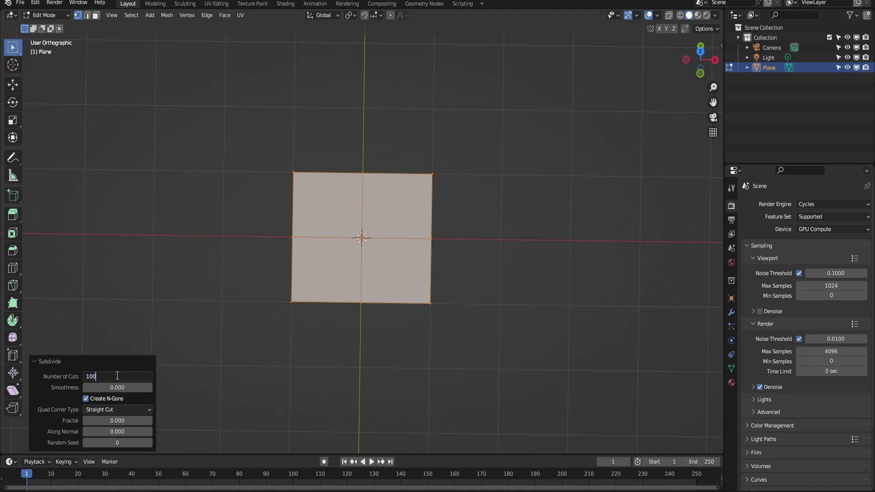
key(Return)
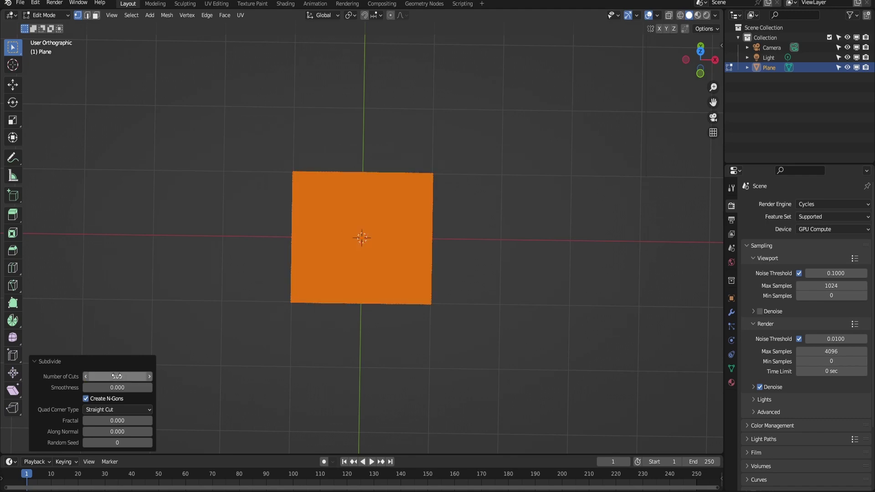
Return to Object Mode and load ComfyUI_00020_.png from 005_Lithophanes as the image texture
key(Tab)
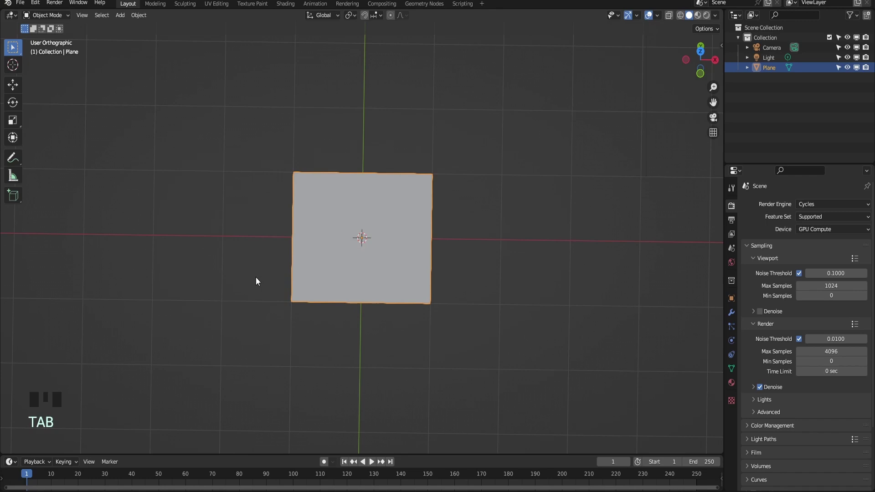
click(731, 399)
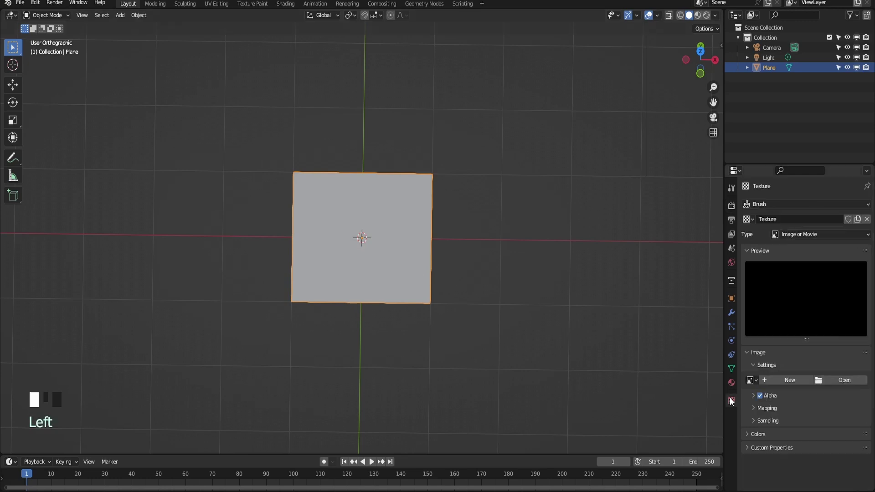
click(846, 380)
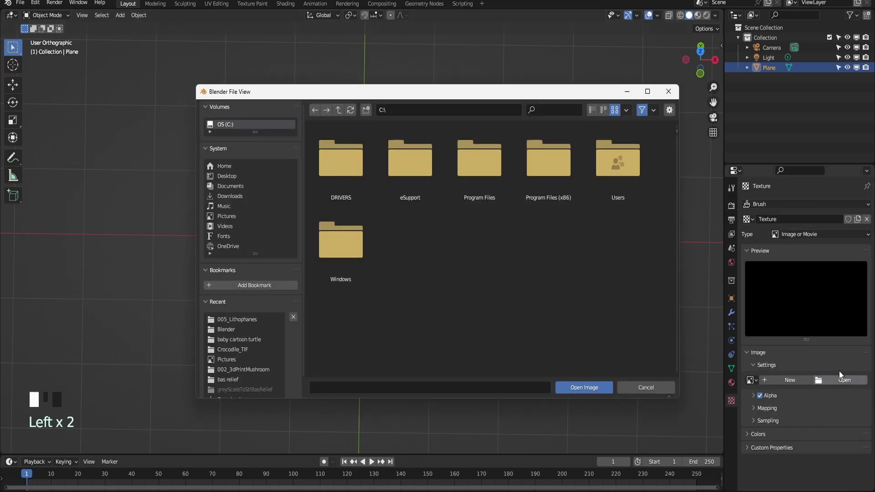
click(229, 319)
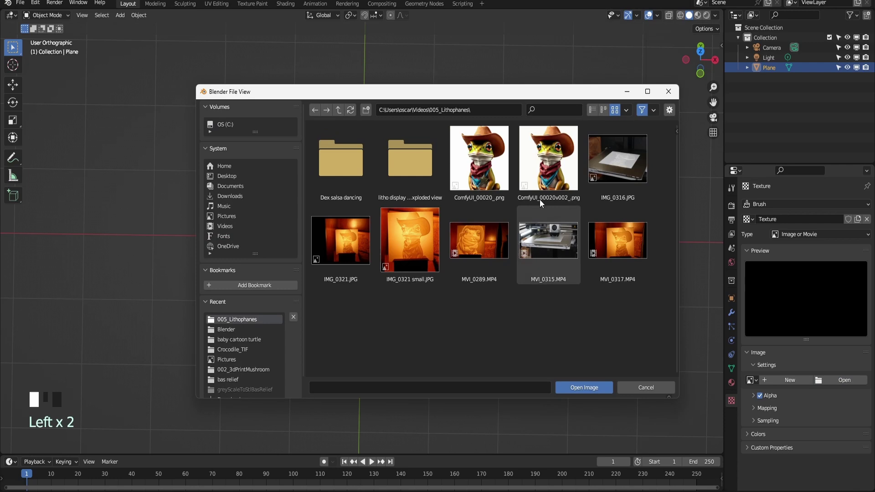
click(474, 153)
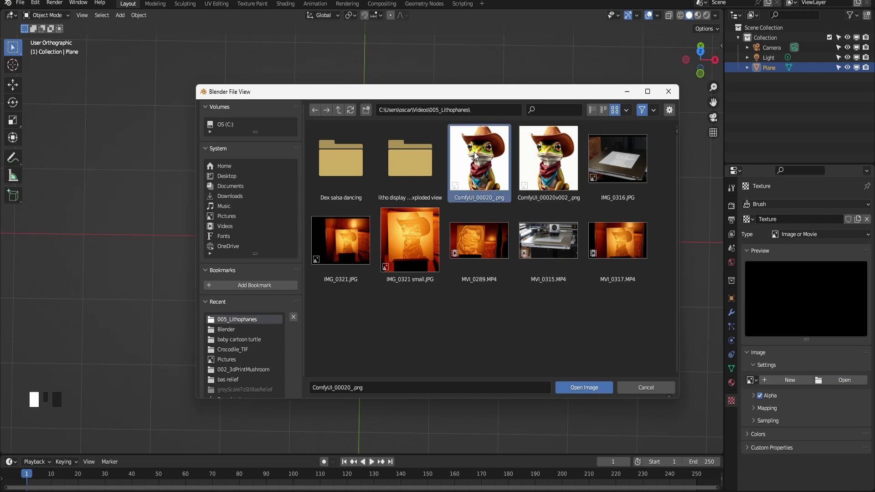
click(588, 387)
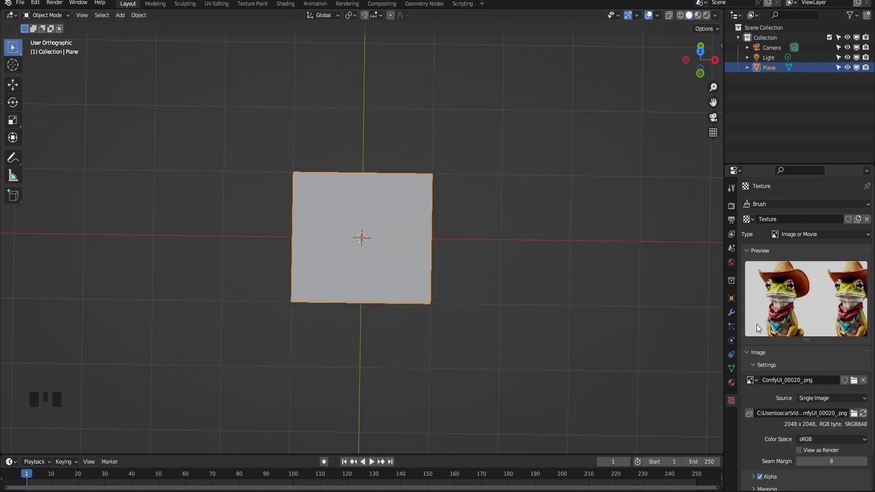
Add a Subdivision Surface modifier and a Displace modifier to the plane
click(731, 312)
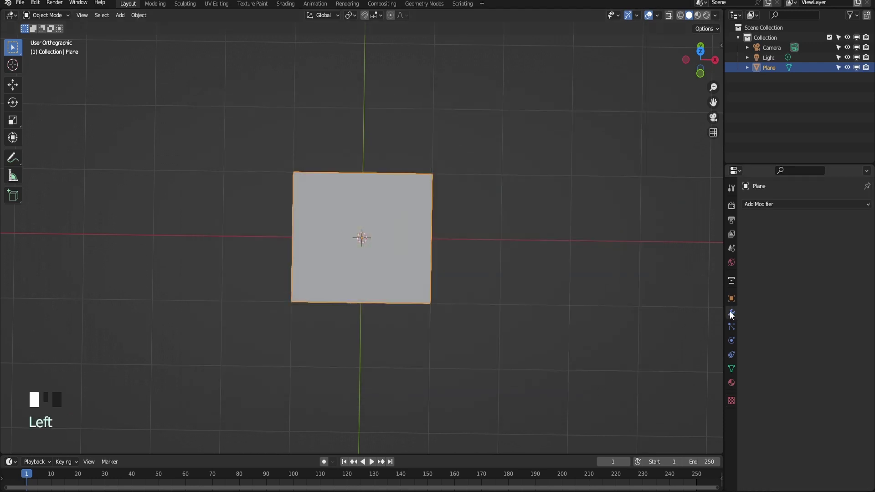
click(802, 203)
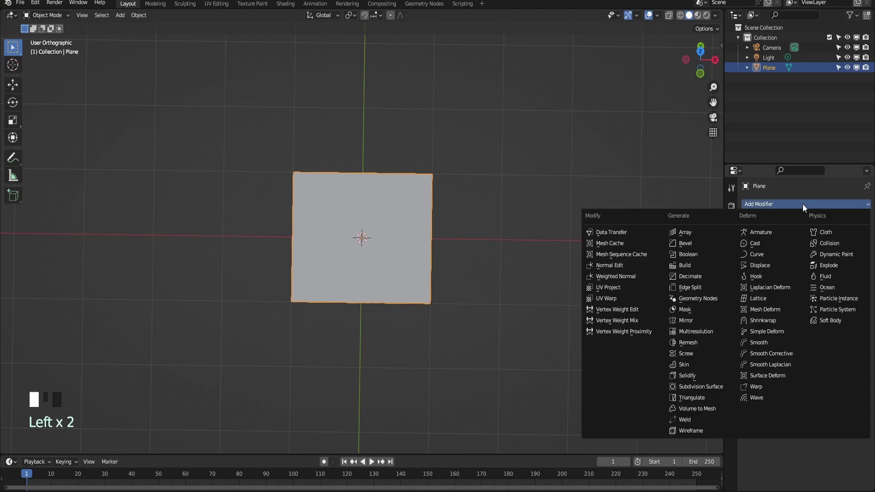
click(713, 387)
click(825, 203)
click(777, 264)
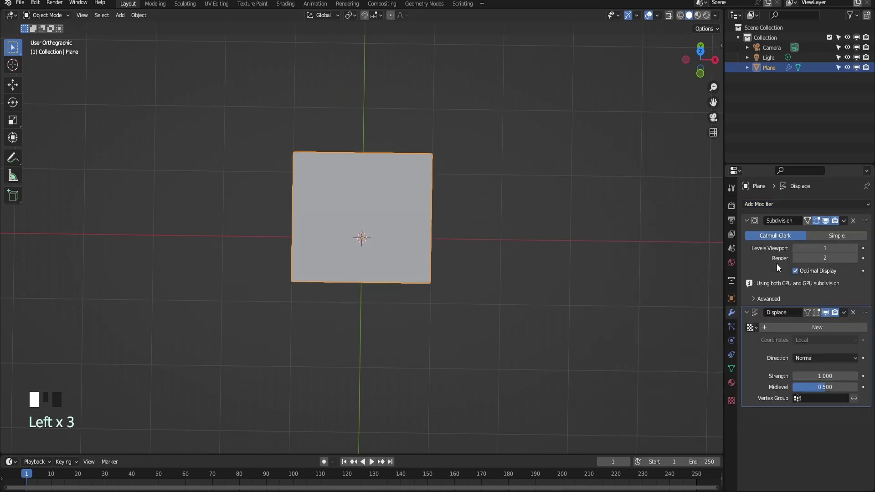
Set the Displace modifier to midlevel 0, texture 'Texture', strength -0.06
click(835, 388)
text(0)
key(Return)
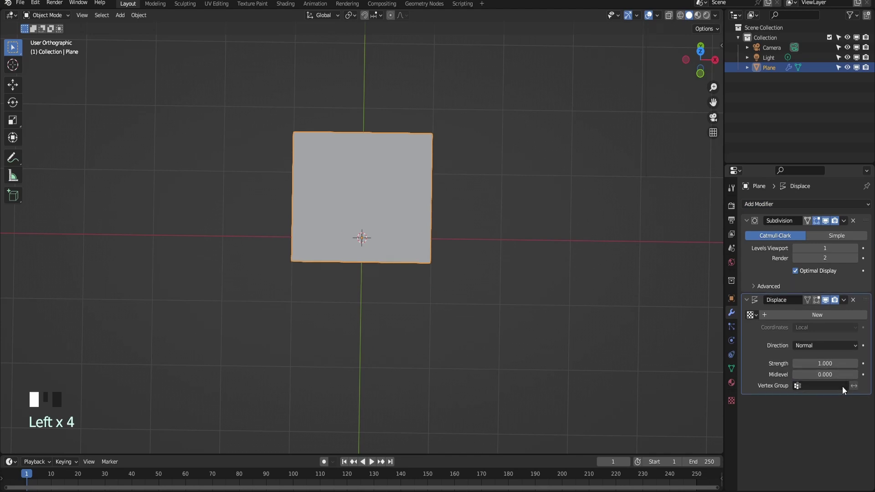
click(751, 314)
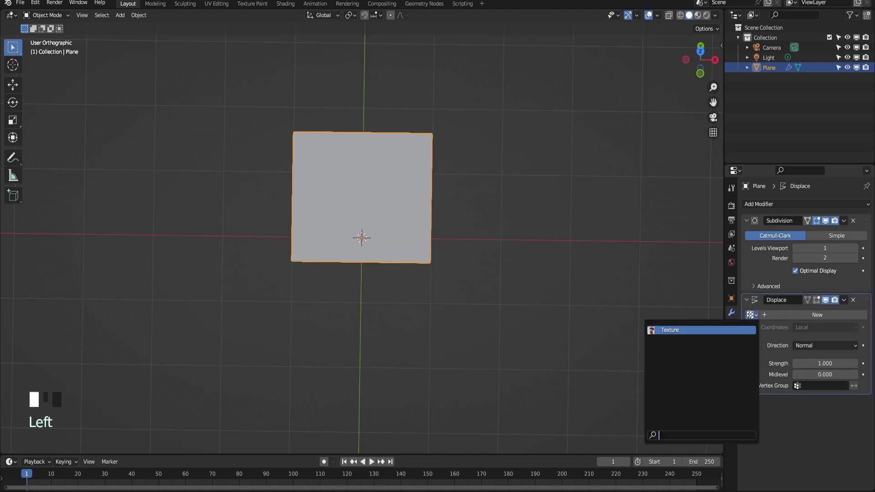
click(682, 330)
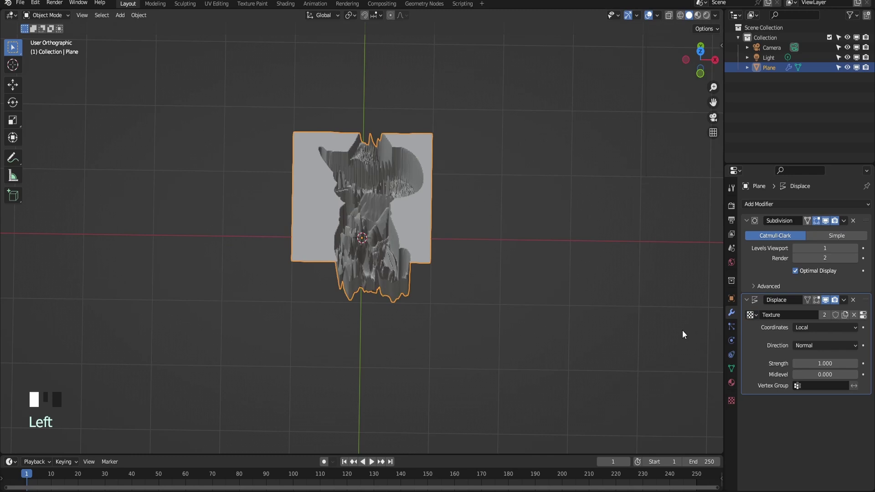
double_click(842, 363)
text(-.06)
key(Return)
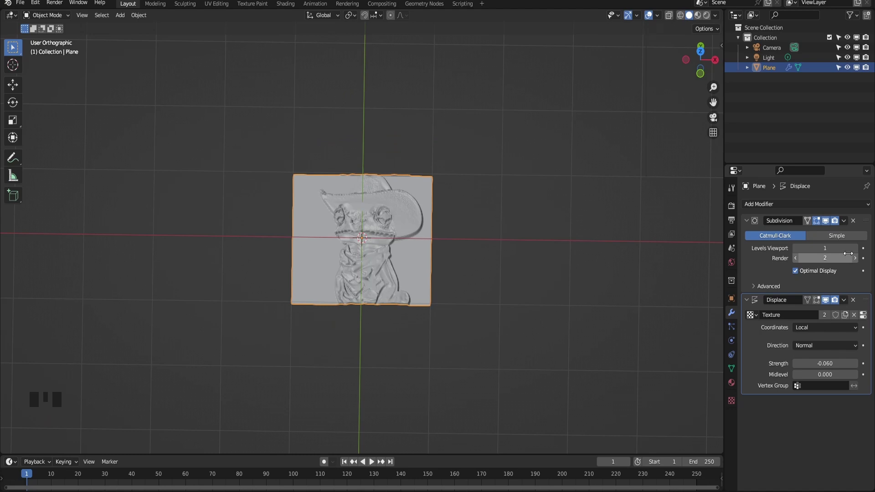
Raise the Subdivision viewport and render levels to 3
click(855, 248)
click(854, 248)
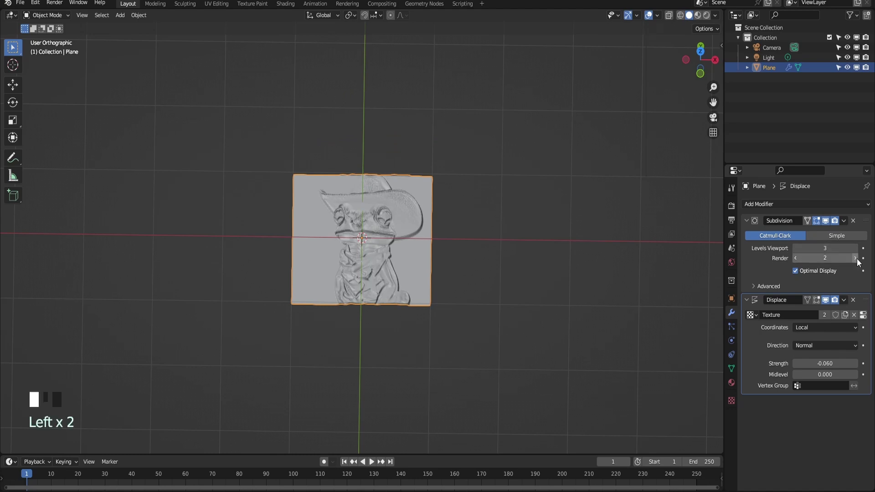
click(856, 257)
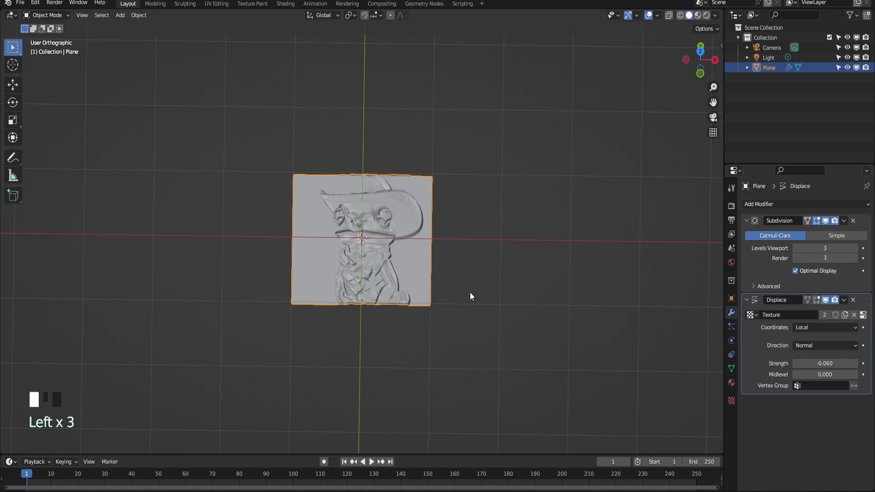
In front orthographic view, move the relief plane up about 0.084 m along Z
scroll(470, 295, up, 2)
middle_drag(478, 316, 476, 253)
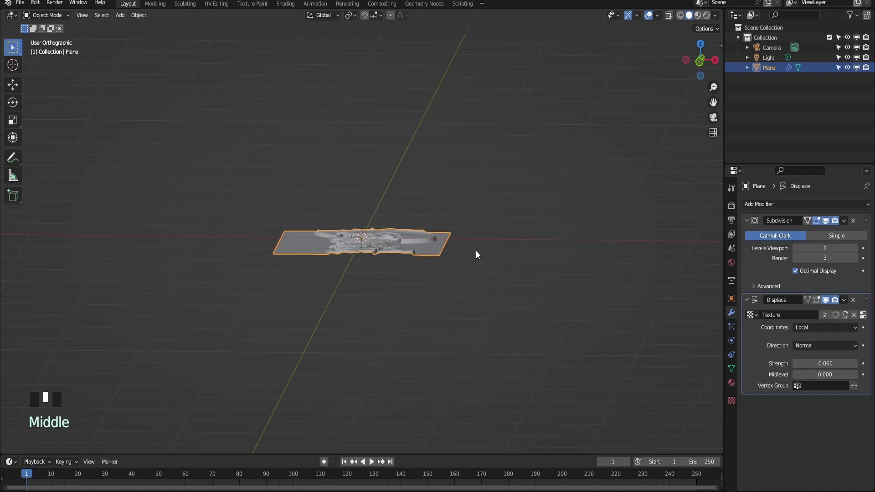
key(KP_1)
scroll(476, 254, up, 7)
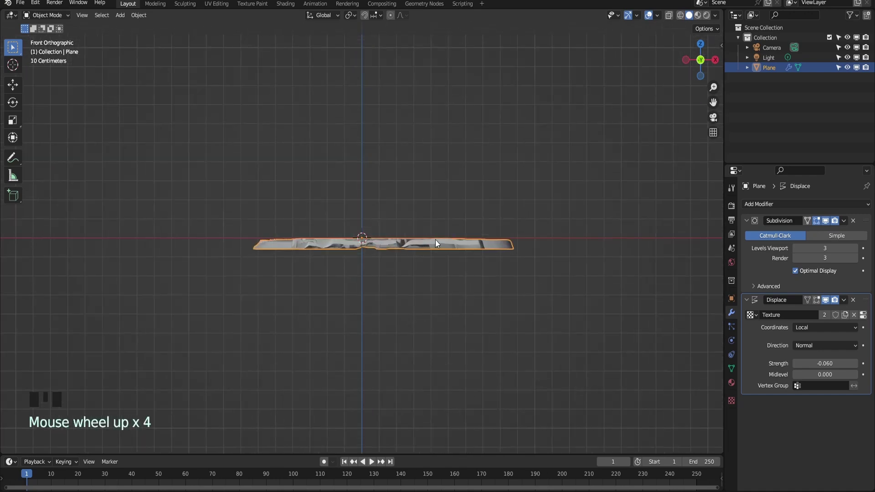
click(13, 85)
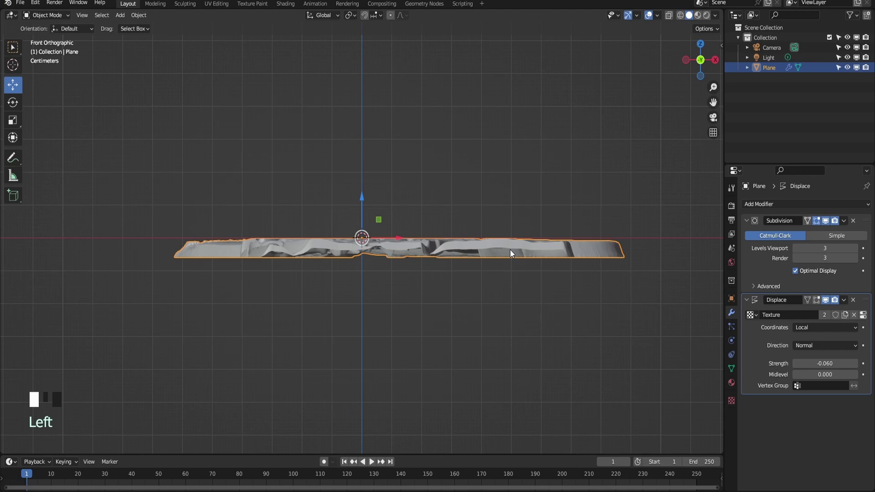
drag(362, 205, 363, 171)
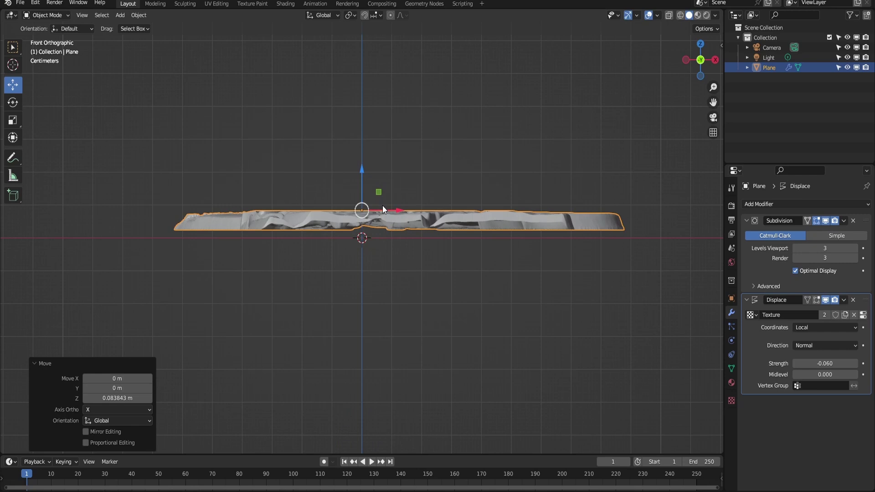
key(Tab)
key(Tab)
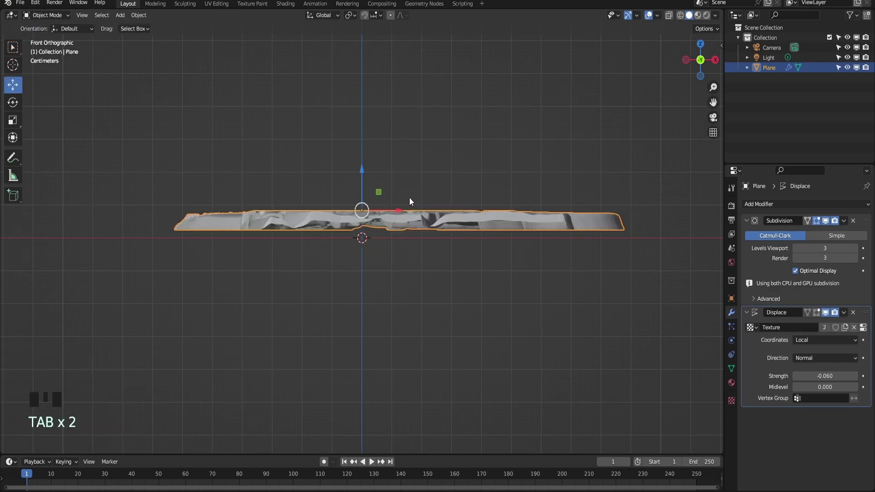
Convert the plane to a mesh, applying its subdivision and displacement
right_click(432, 154)
mouse_move(433, 154)
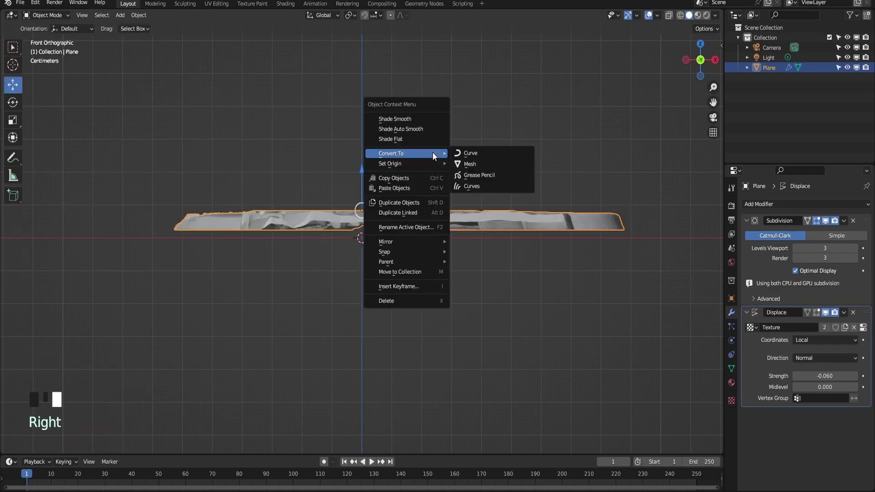
click(485, 165)
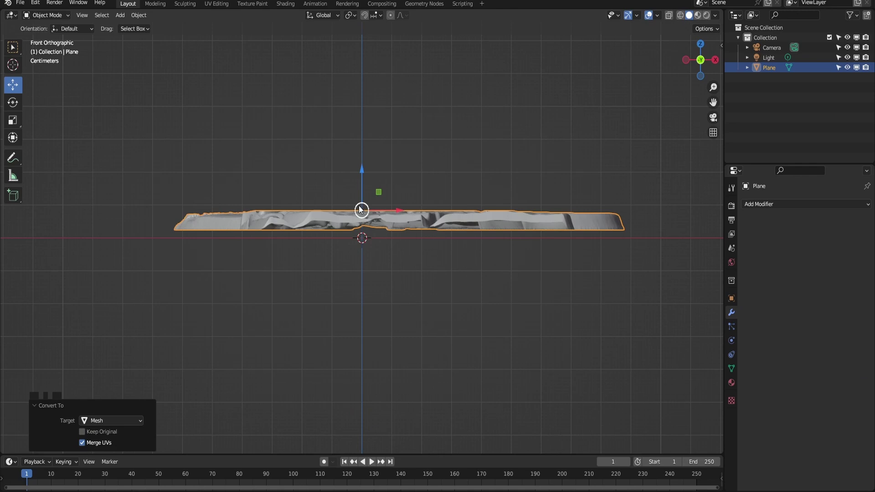
scroll(359, 195, up, 2)
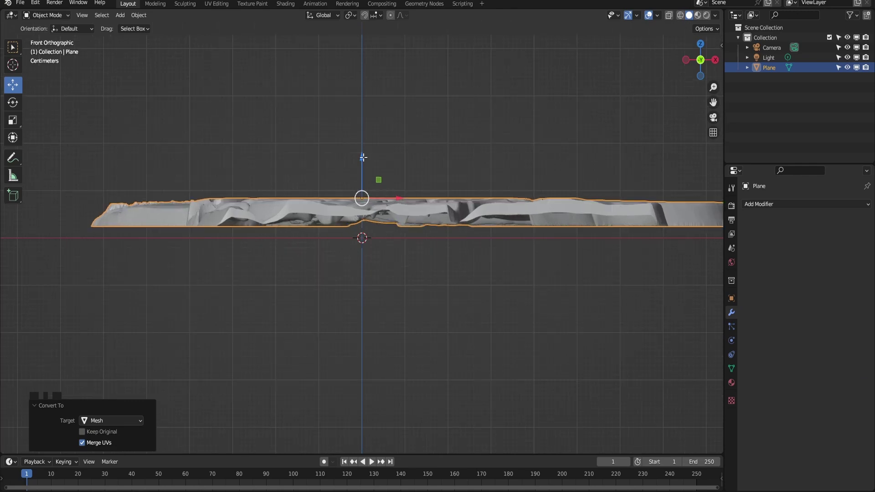
Extrude the whole surface downward and flatten the extrusion to Z scale 0
key(Tab)
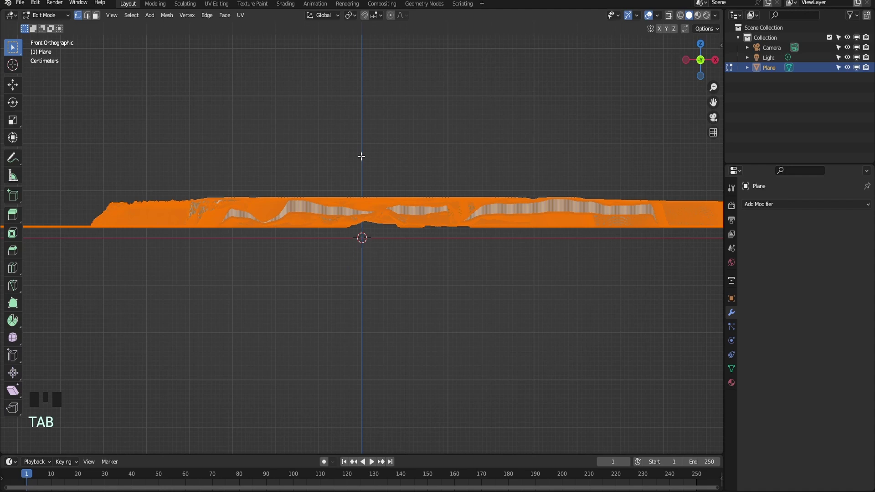
key(e)
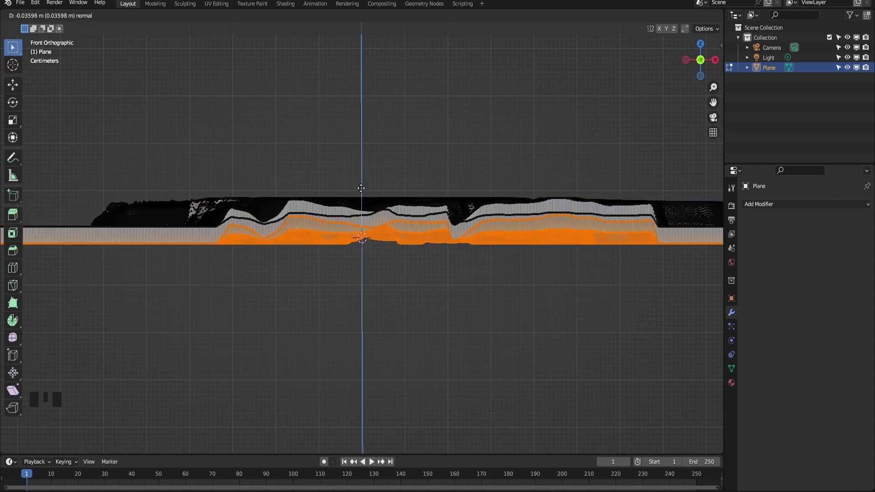
click(361, 188)
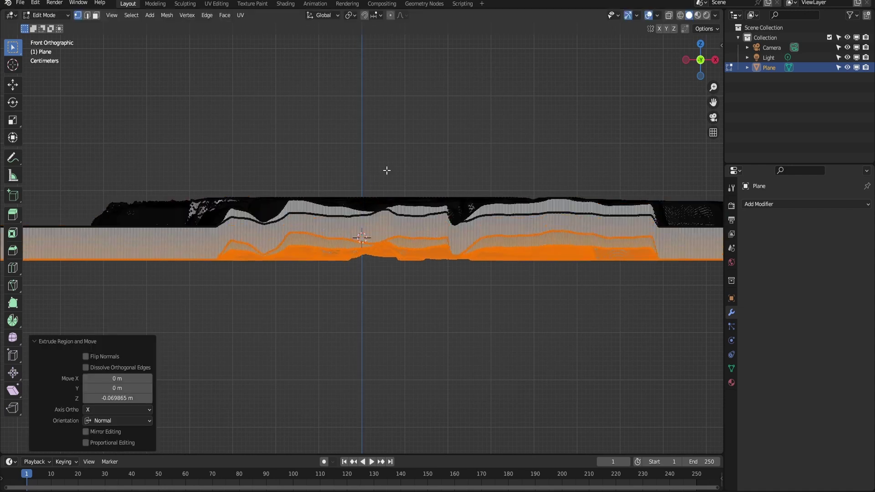
key(s)
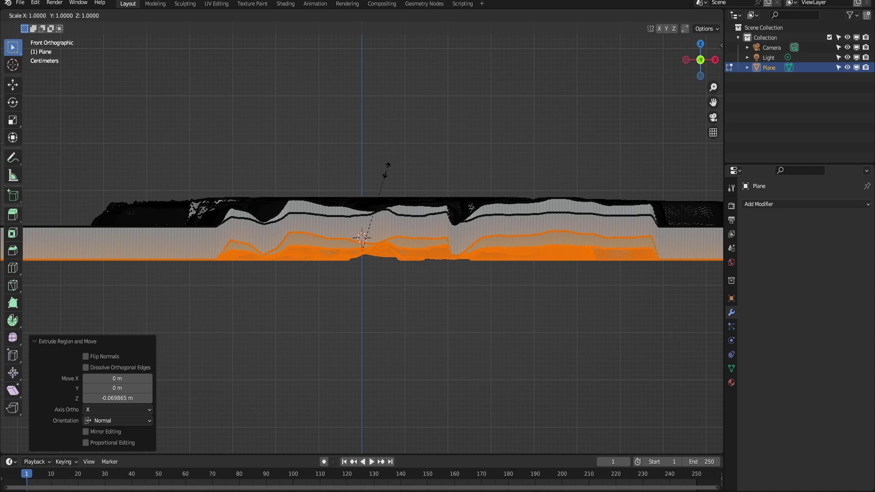
text(z)
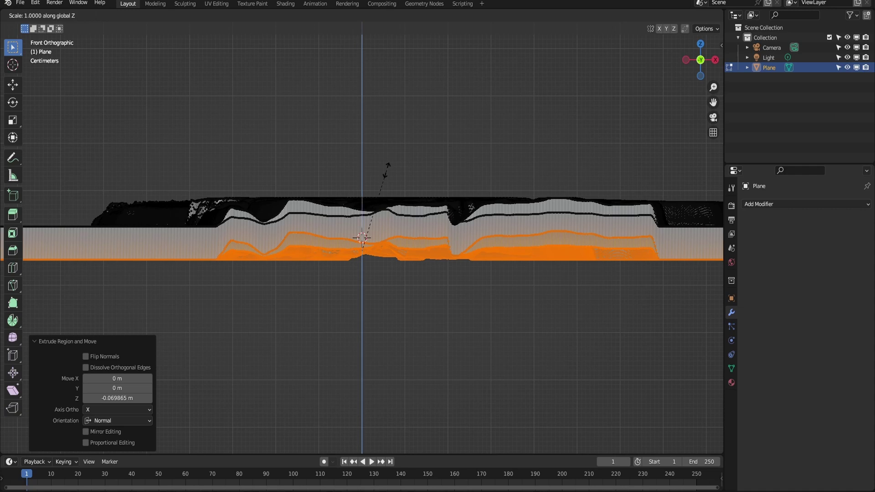
text(0)
key(Return)
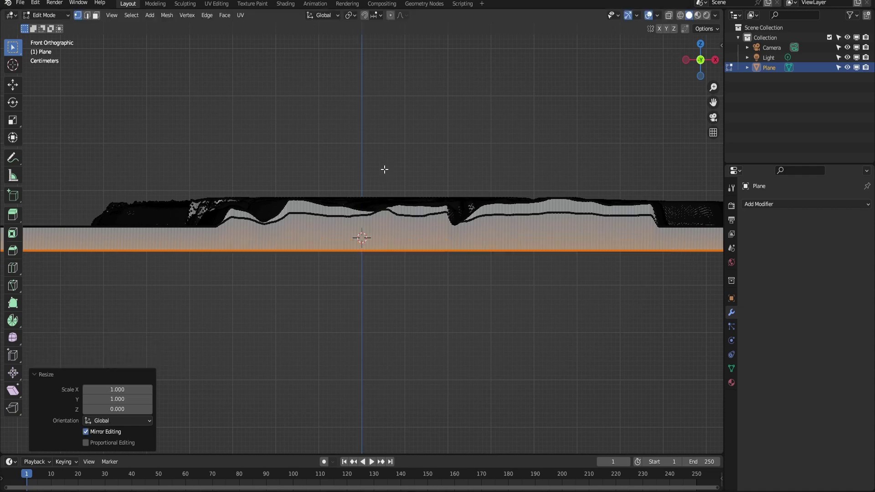
Move the flattened bottom up along Z by about 0.001385 m
click(12, 84)
scroll(361, 251, up, 5)
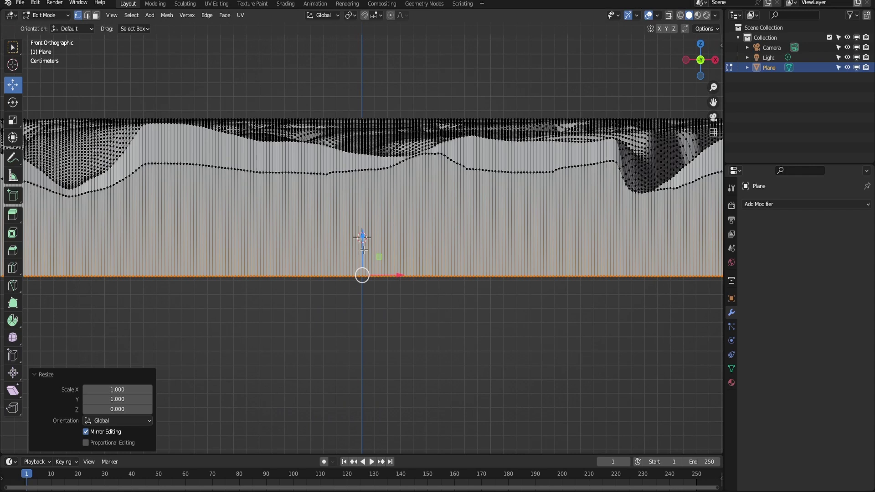
drag(364, 250, 364, 211)
scroll(352, 223, up, 2)
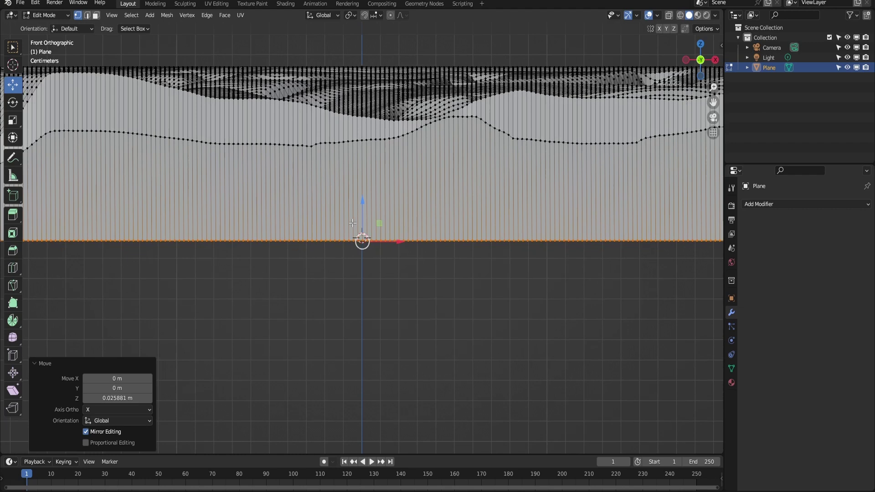
scroll(352, 223, up, 4)
drag(365, 204, 363, 202)
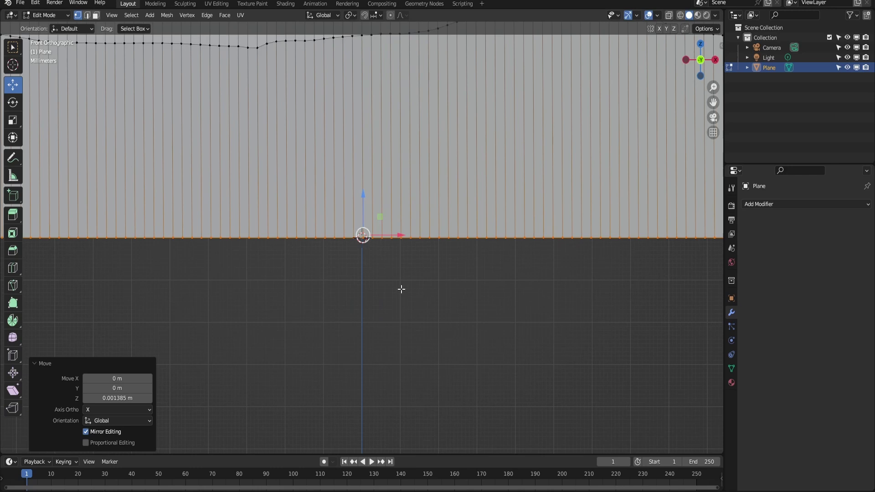
key(KP_2)
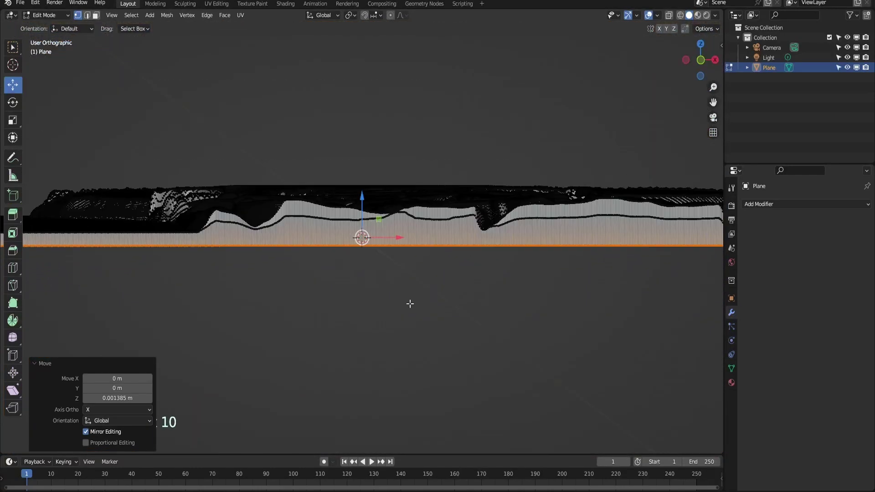
Delete the dense bottom faces and fill the open bottom edge loop with one face
key(KP_8)
key(KP_8)
key(x)
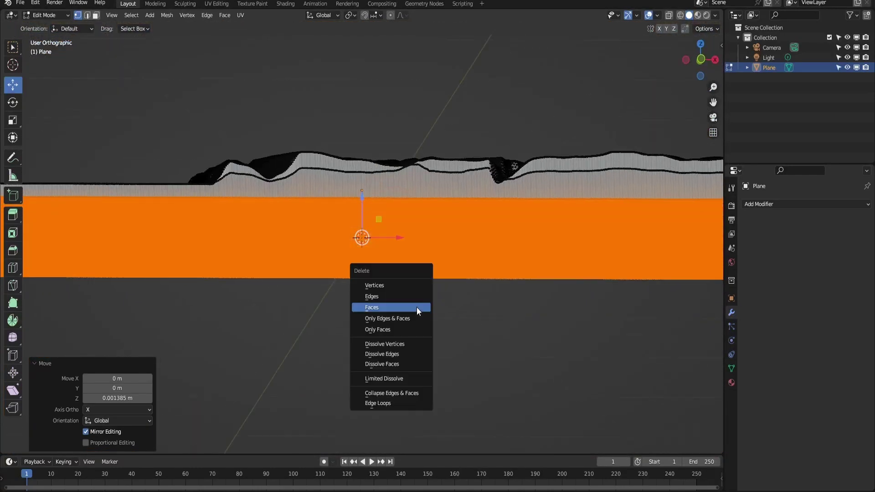
click(411, 304)
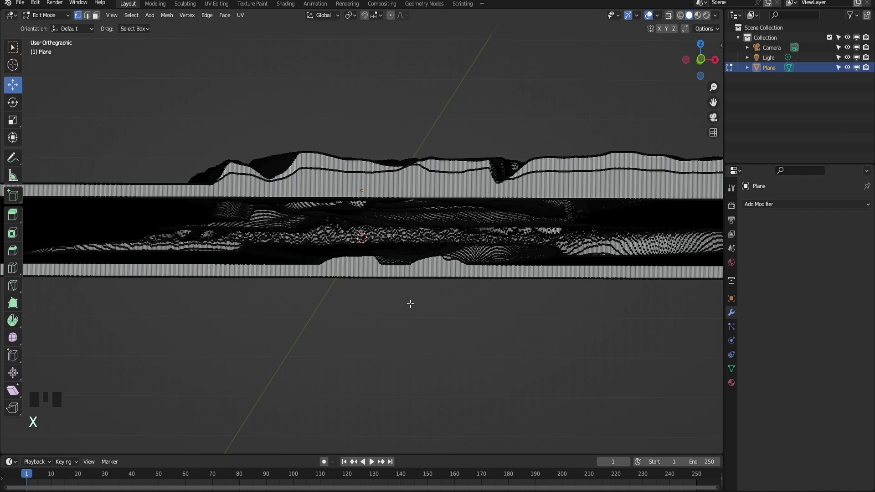
alt+click(434, 277)
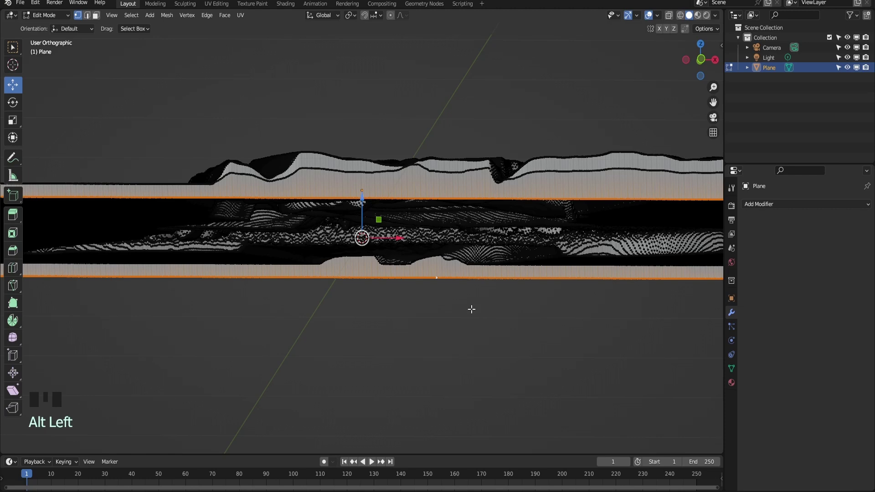
key(f)
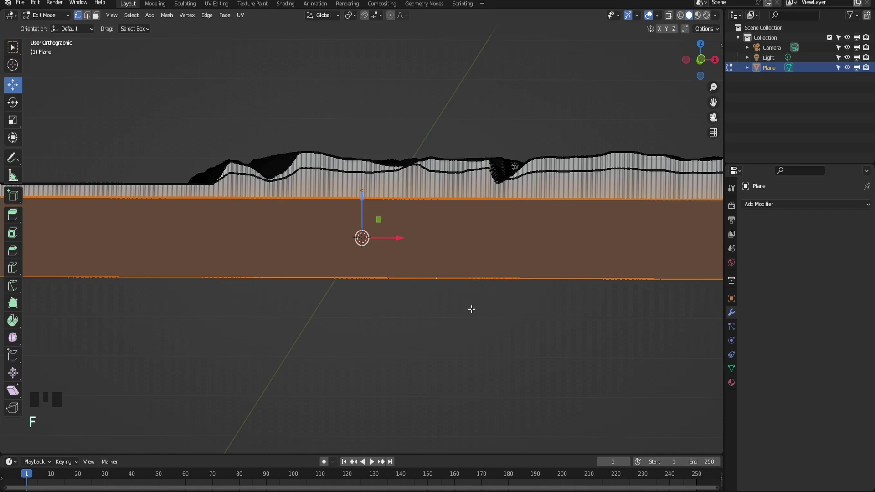
Set the slab's X and Y dimensions to 6 m in the N-panel
key(Tab)
scroll(470, 309, down, 3)
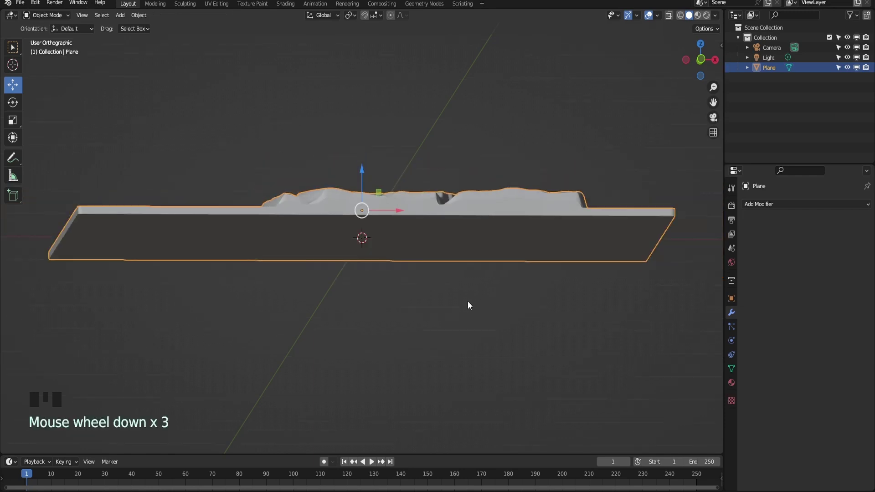
key(KP_1)
scroll(434, 233, up, 3)
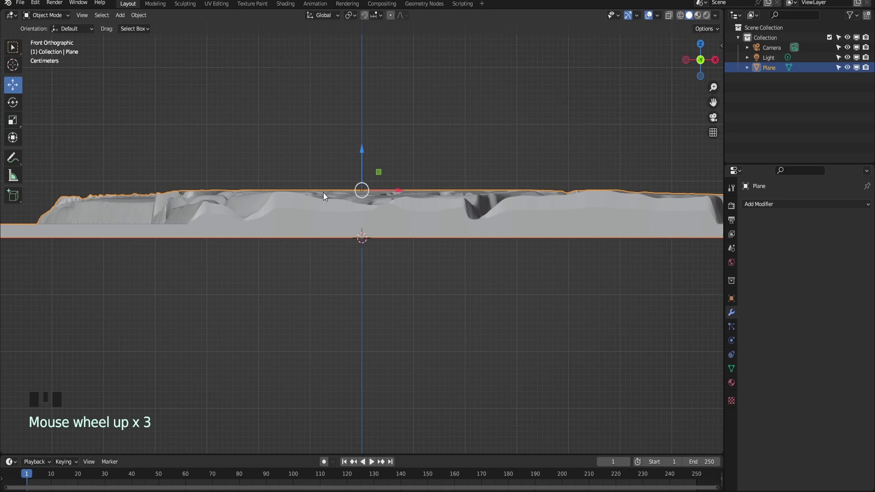
click(721, 46)
scroll(490, 162, down, 7)
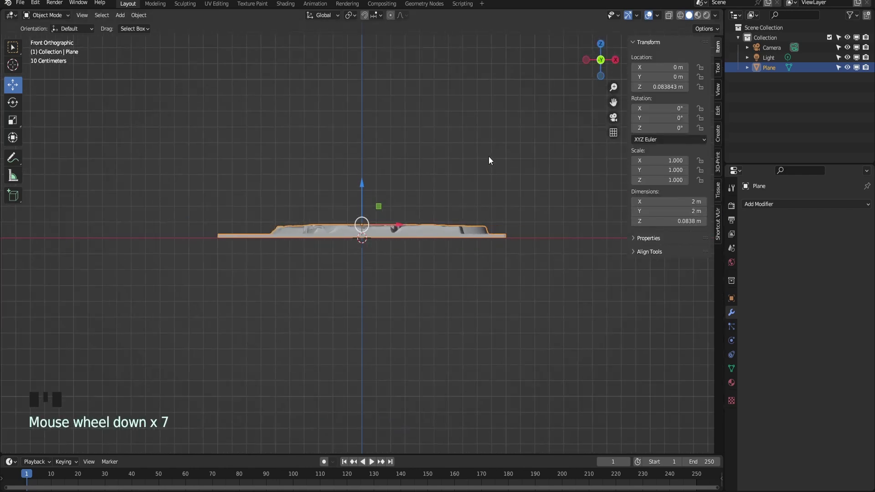
middle_drag(489, 158, 491, 214)
mouse_move(685, 201)
mouse_down()
mouse_move(685, 211)
mouse_move(690, 202)
mouse_up()
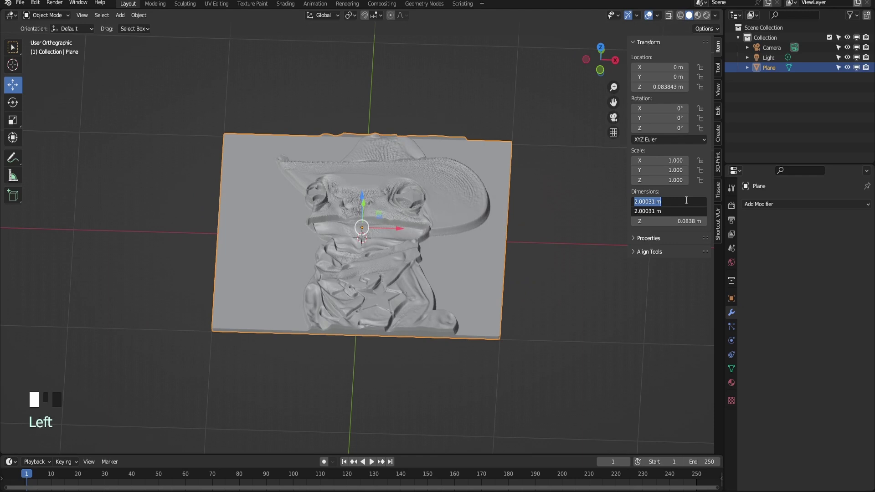
text(6)
key(Return)
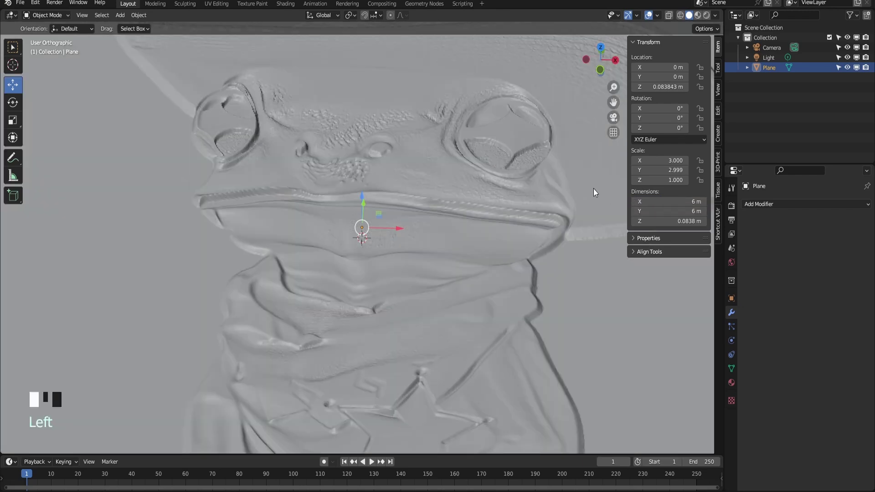
Set the Z dimension to 0.08 m and deselect the slab
scroll(578, 188, down, 4)
scroll(578, 188, down, 1)
click(689, 221)
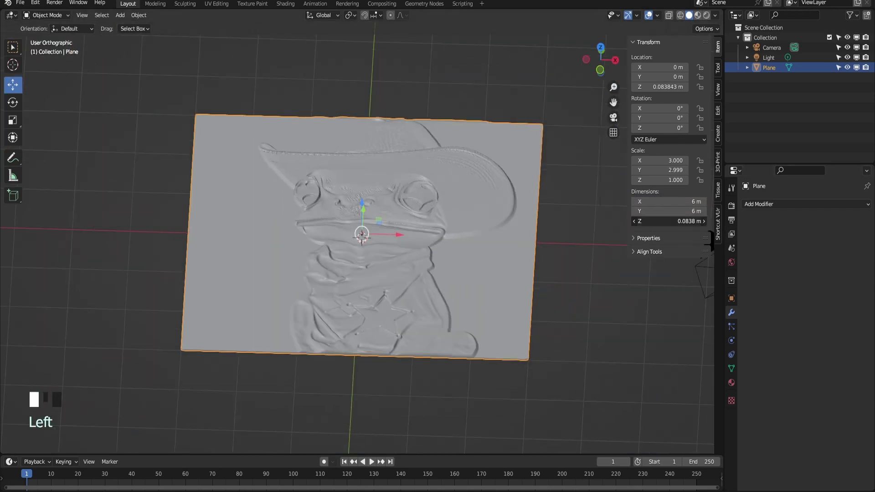
text(0.08)
key(Return)
click(589, 251)
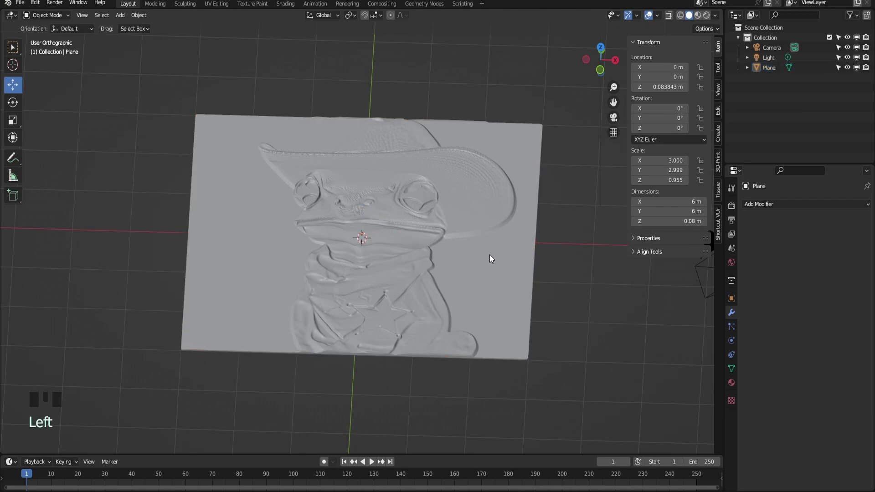
middle_drag(489, 255, 456, 299)
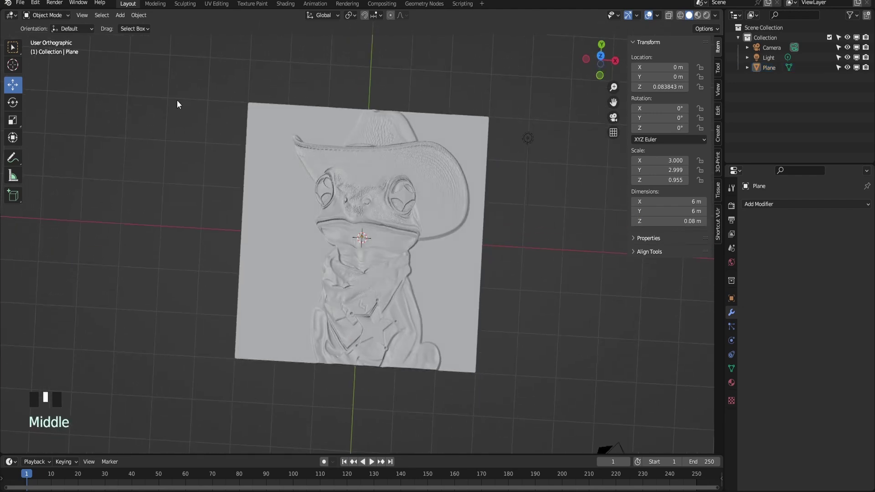
Export the selection only as 'Texas ranger frog.stl' into the 005_Lithophanes folder
click(19, 5)
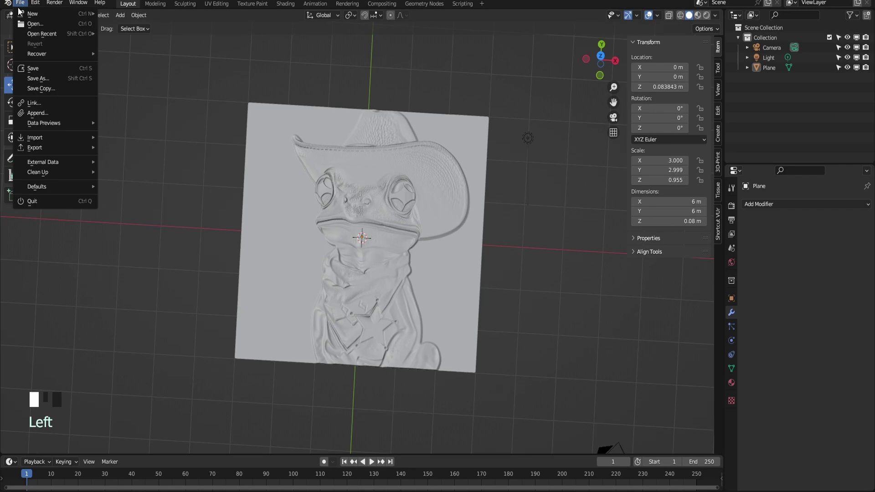
mouse_move(48, 146)
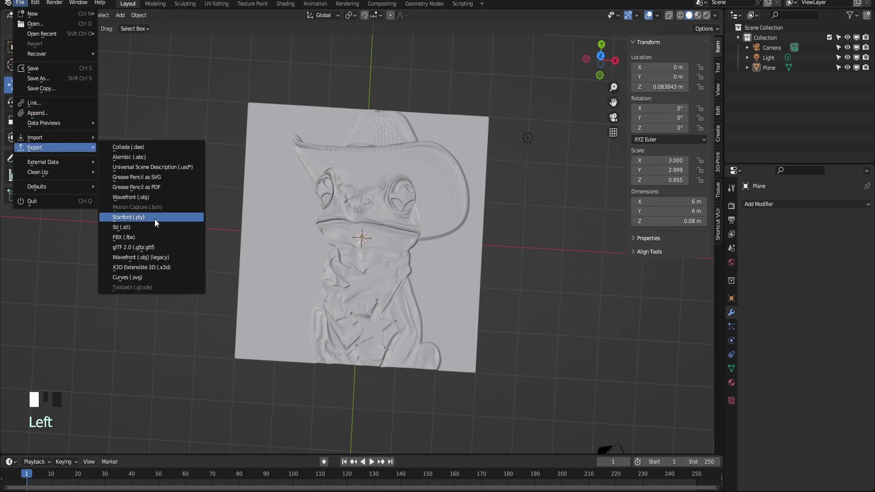
click(148, 228)
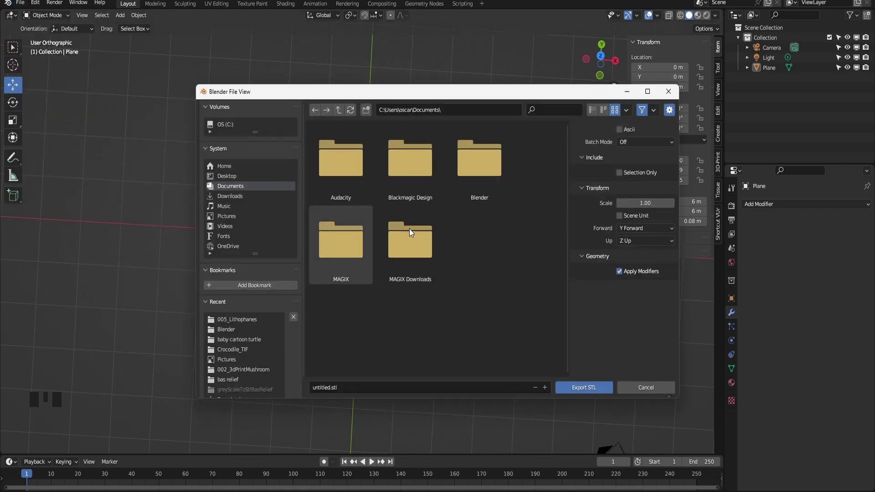
click(249, 320)
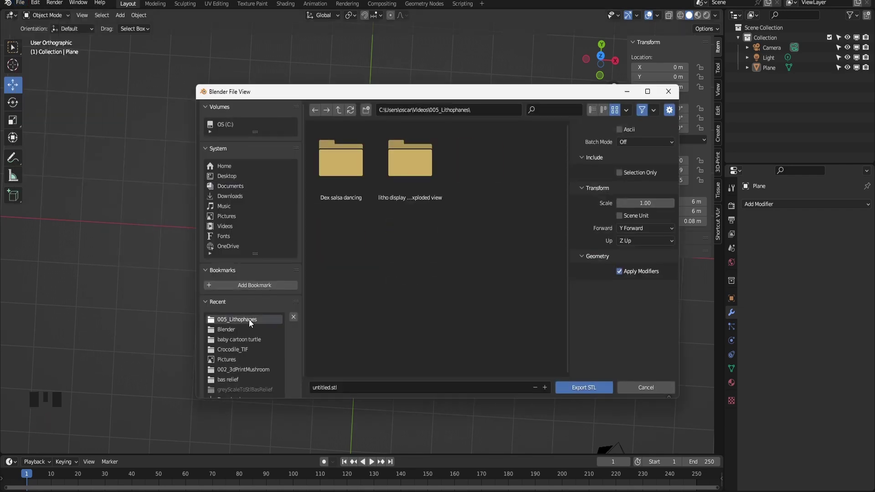
click(324, 386)
double_click(321, 388)
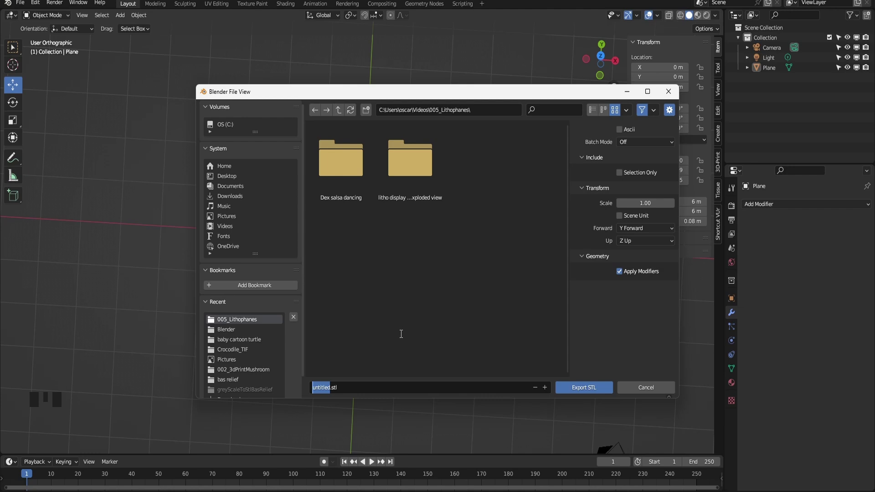
text(Texas ranger g)
text(og)
click(619, 172)
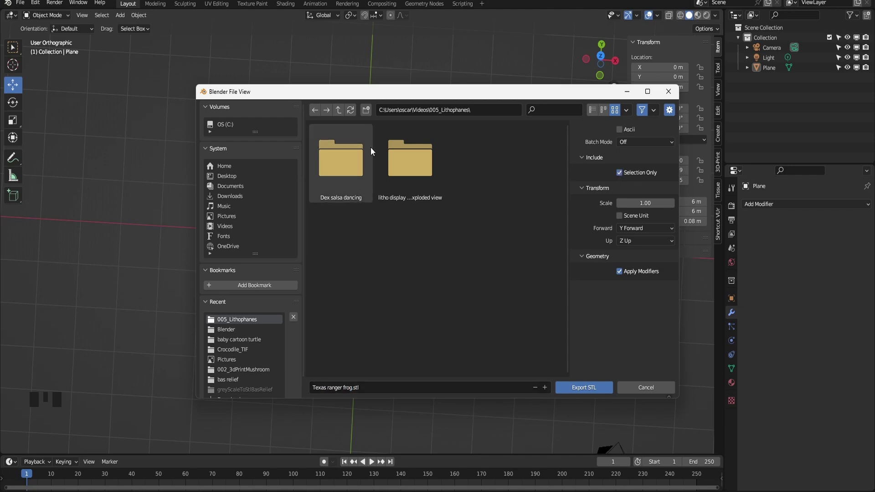
click(584, 387)
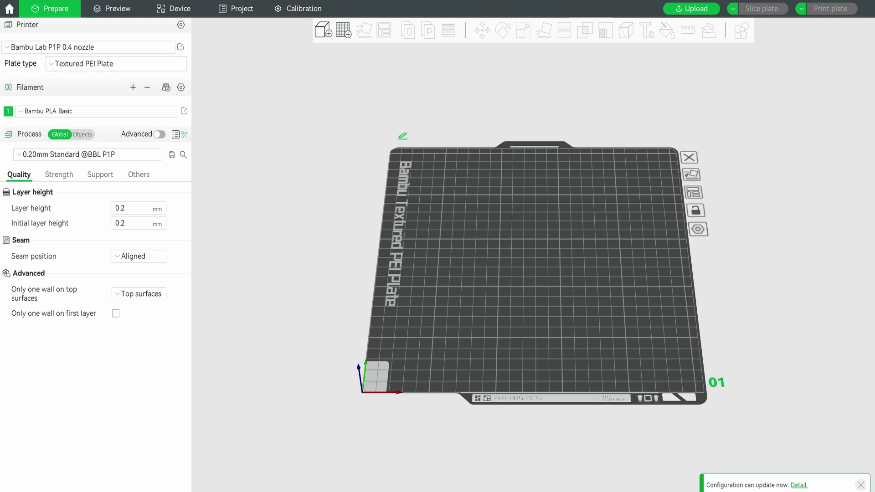
Import Texas ranger frog.stl and accept scaling it to millimetres (152.4 x 152.4 x 2.032 mm)
click(9, 8)
mouse_move(39, 65)
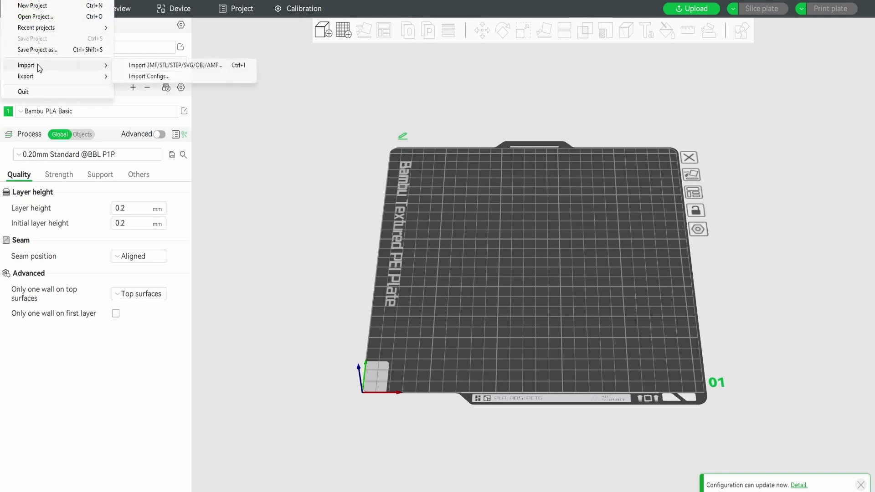
click(152, 65)
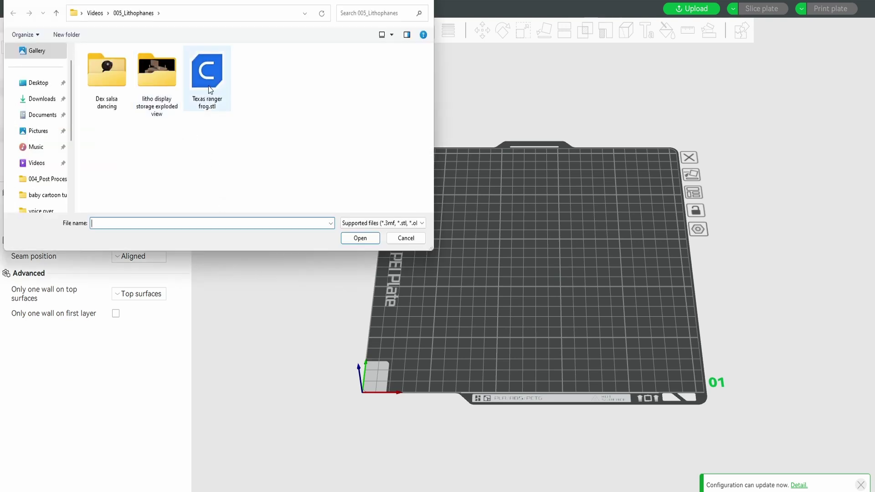
click(209, 66)
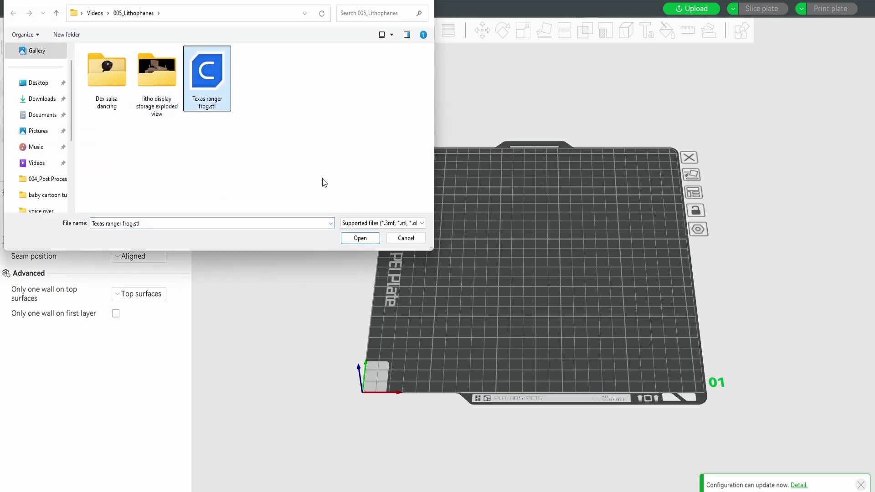
click(360, 238)
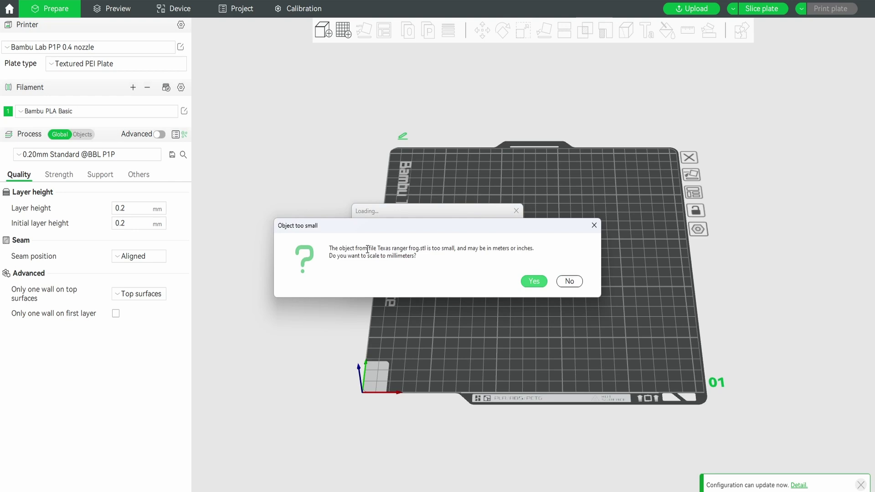
click(533, 282)
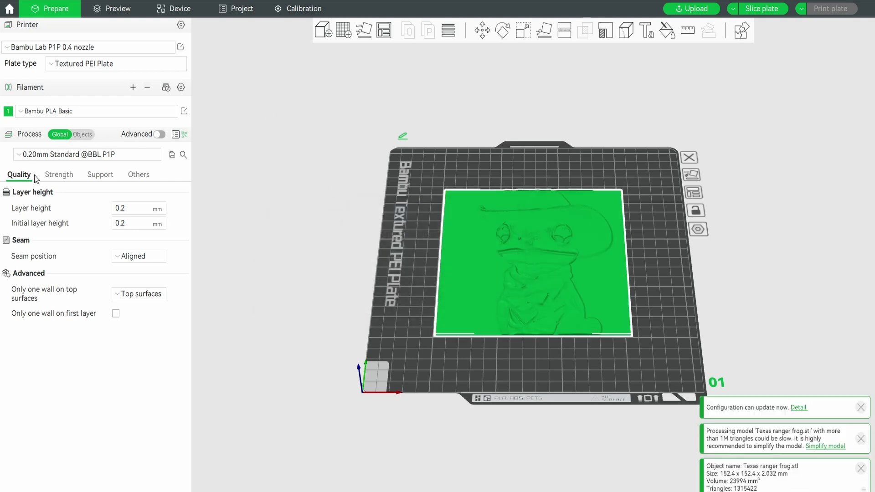
Set both layer height and initial layer height to 0.1 mm
click(132, 208)
text(.1)
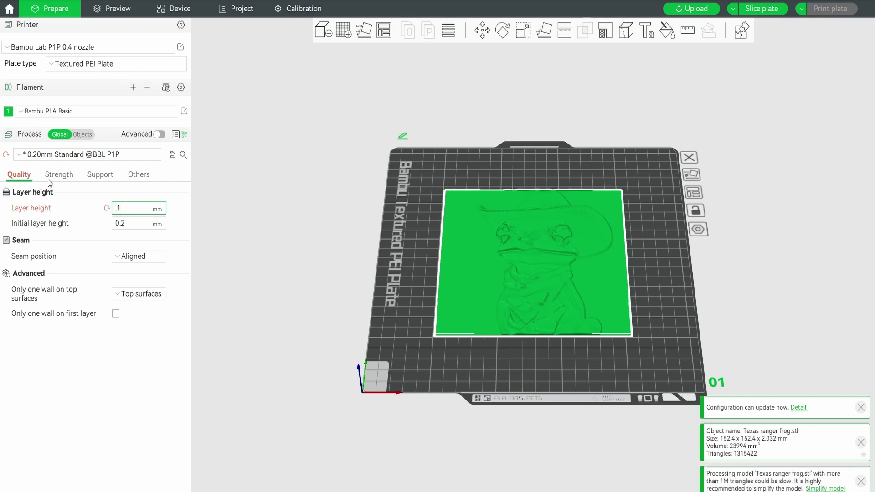
click(137, 224)
drag(135, 227, 92, 220)
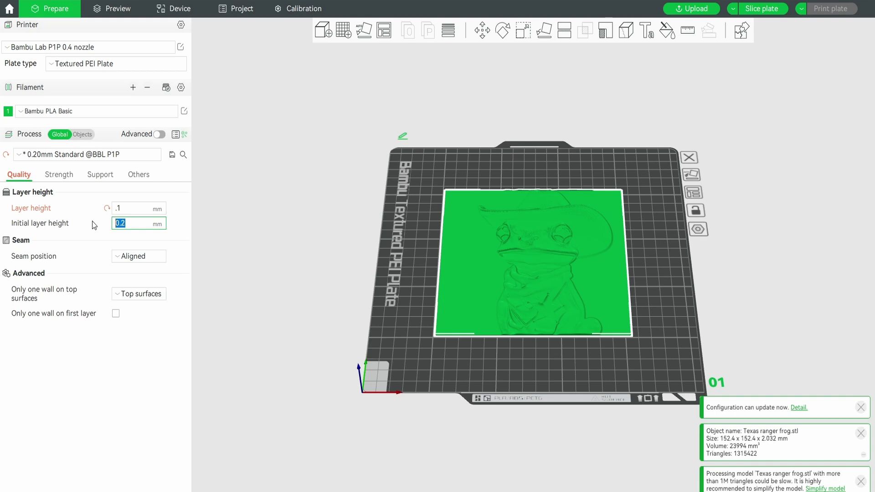
key(BackSpace)
text(.1)
key(Return)
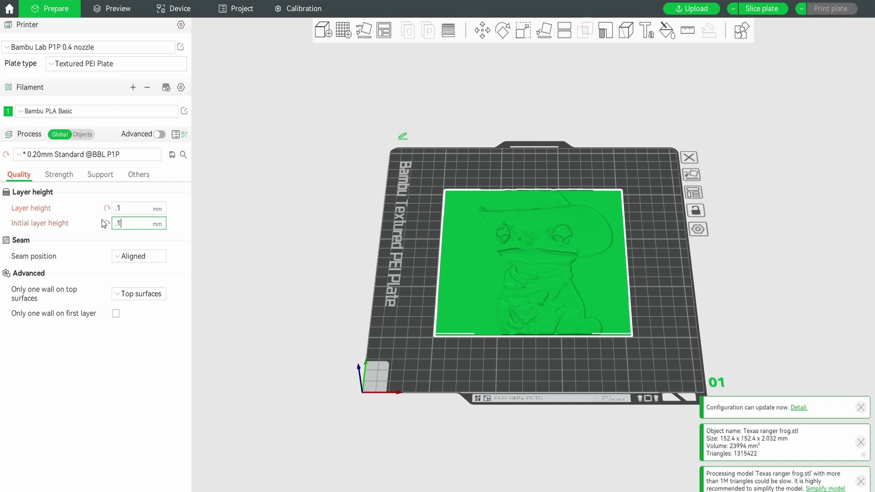
Set sparse infill density to 100% and accept the switch to Rectilinear pattern
click(59, 175)
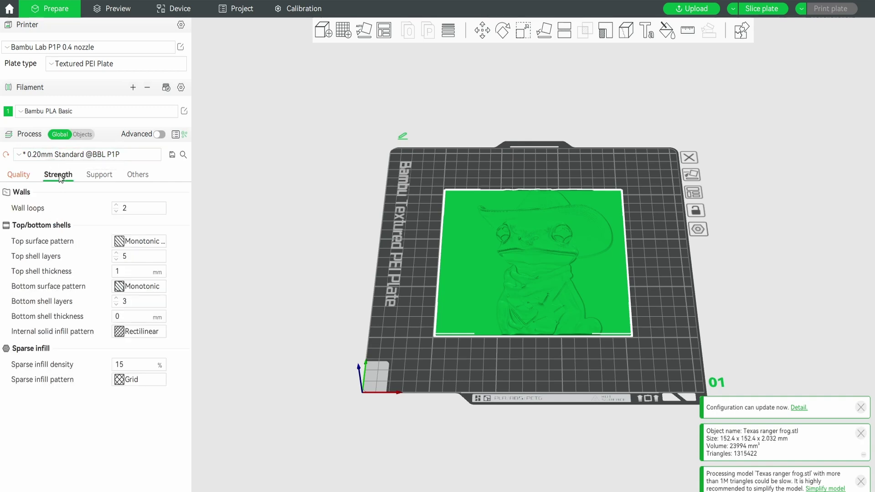
double_click(130, 365)
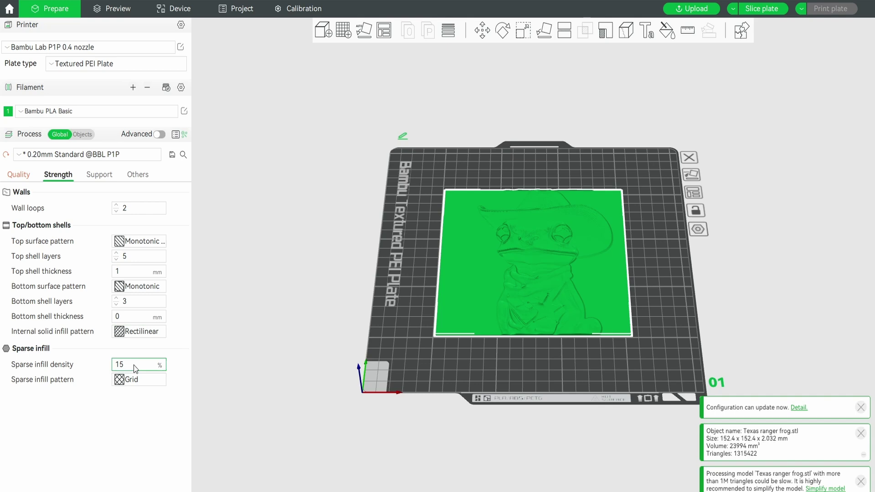
text(100)
key(Return)
click(147, 190)
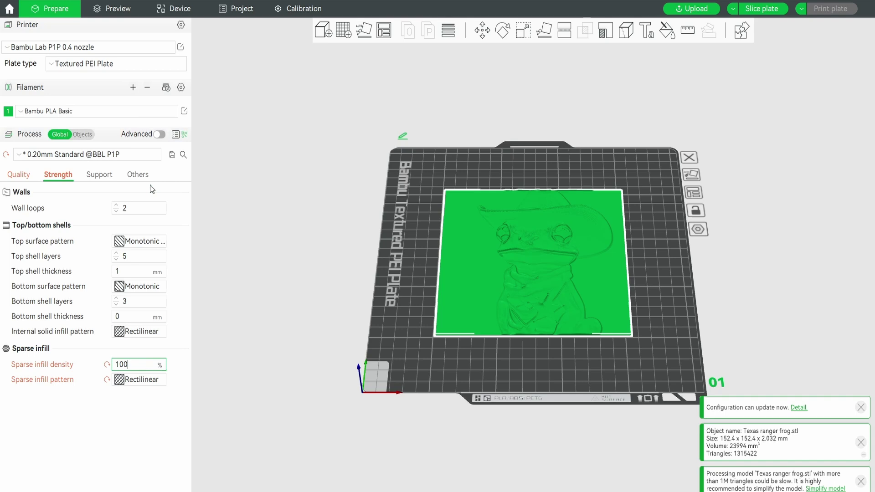
Slice the frog plate and show the layer preview with its 1h50m estimate
click(137, 13)
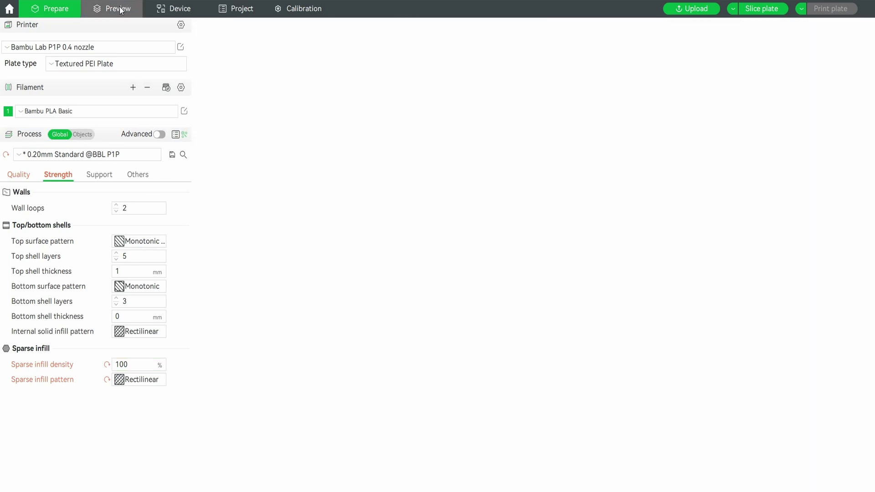